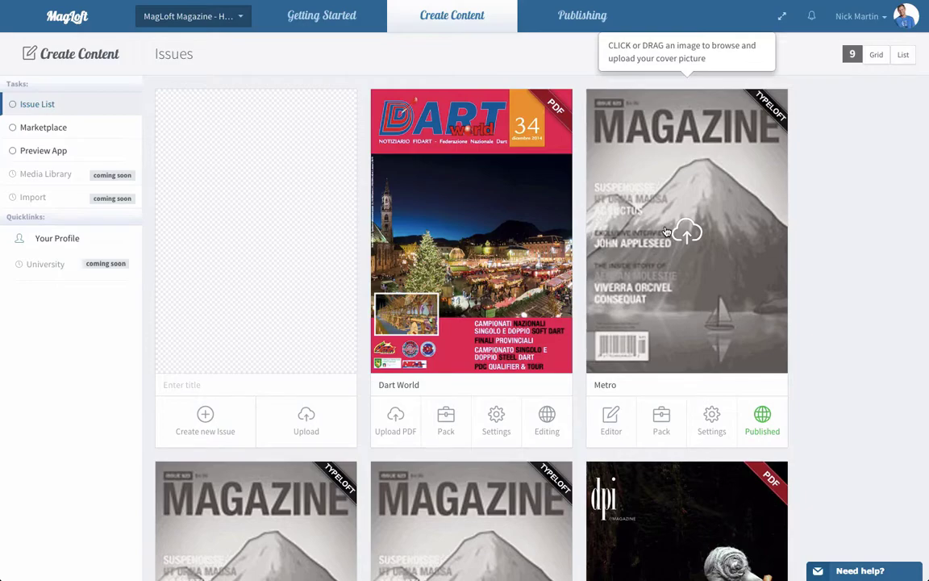
Switch the Metro issue's pricing from free to paid issue in its settings
left_click(713, 418)
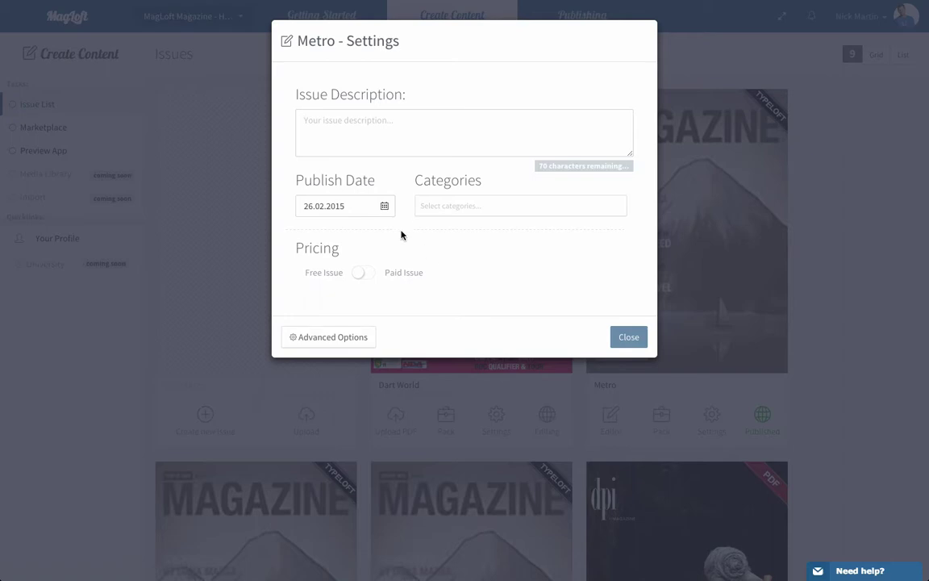
left_click(693, 323)
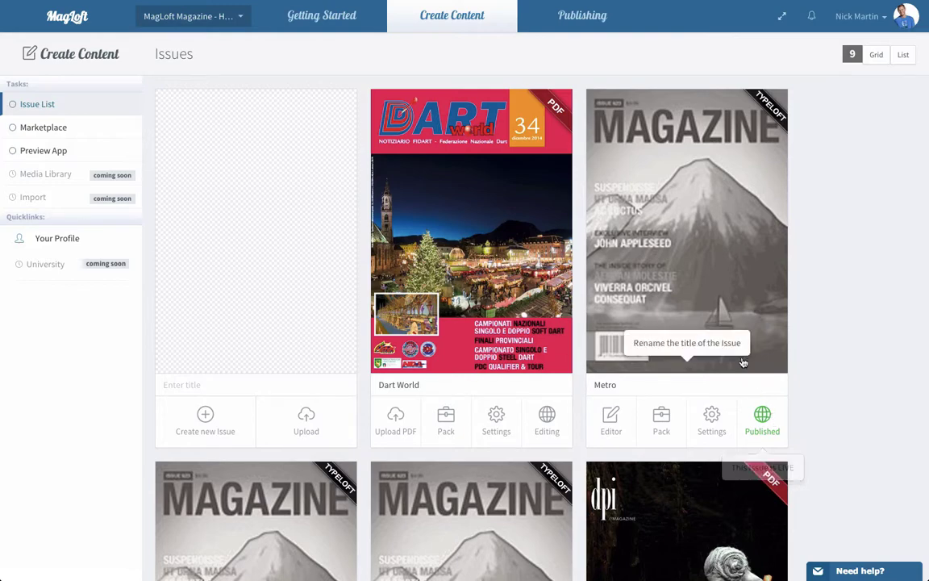
left_click(712, 428)
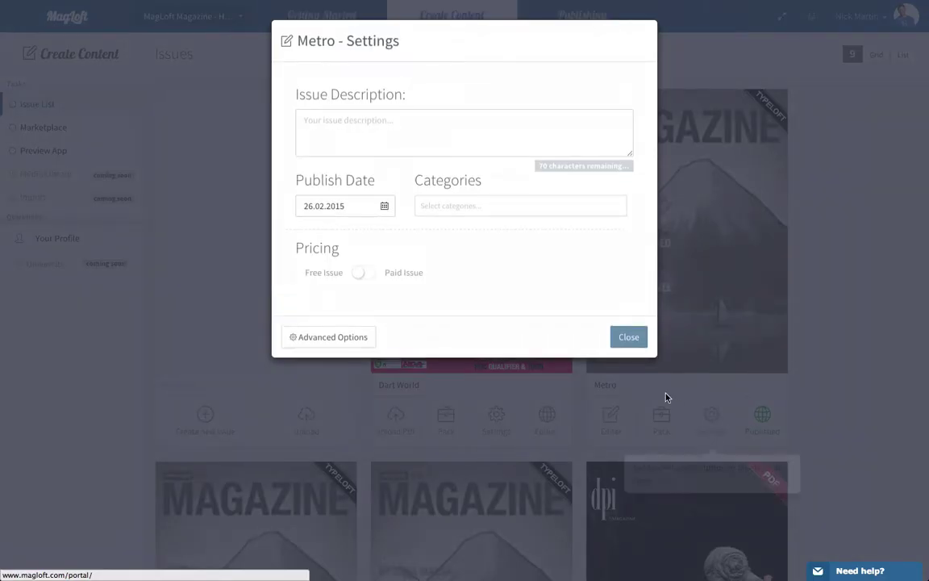
left_click(362, 278)
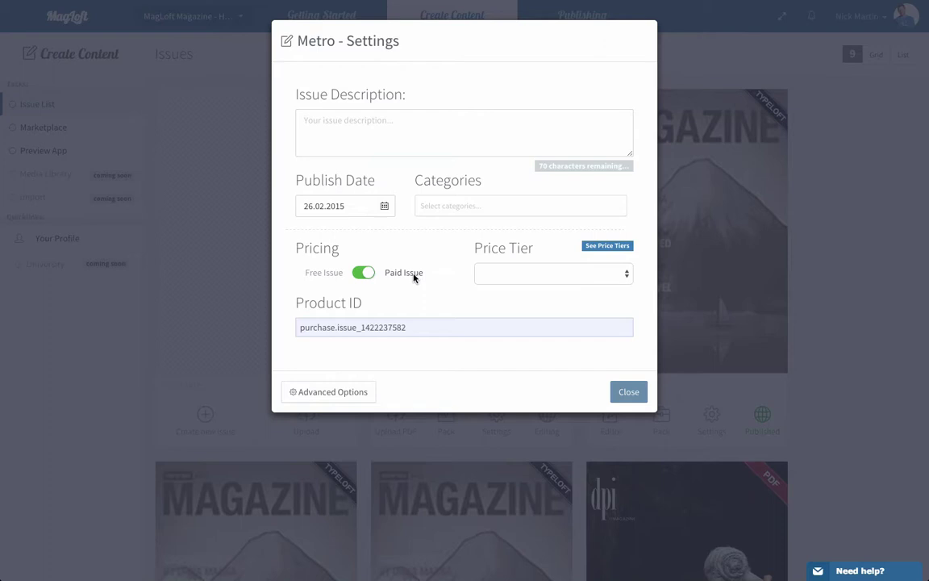
Look up the App Store price tiers and set the Metro issue's price tier to Tier 2
left_click(561, 280)
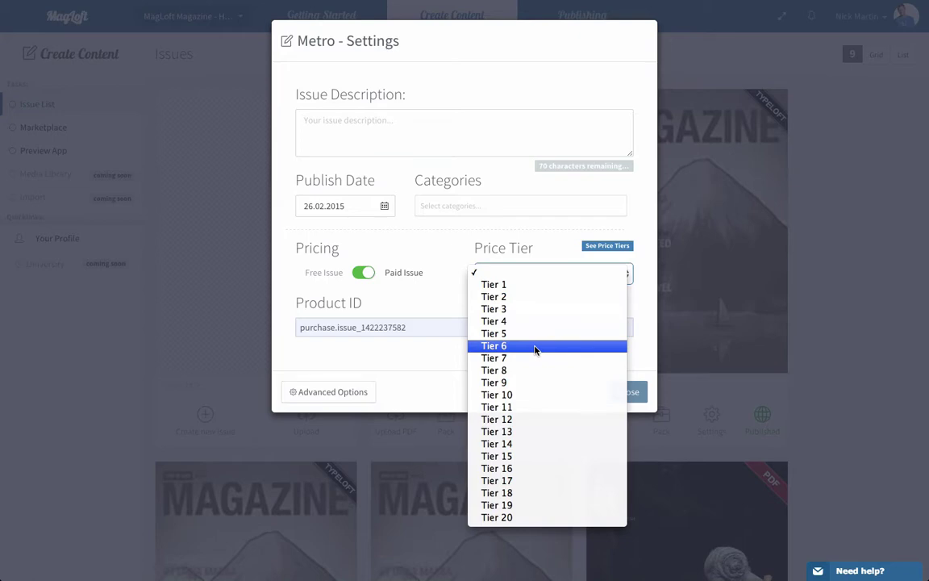
left_click(609, 246)
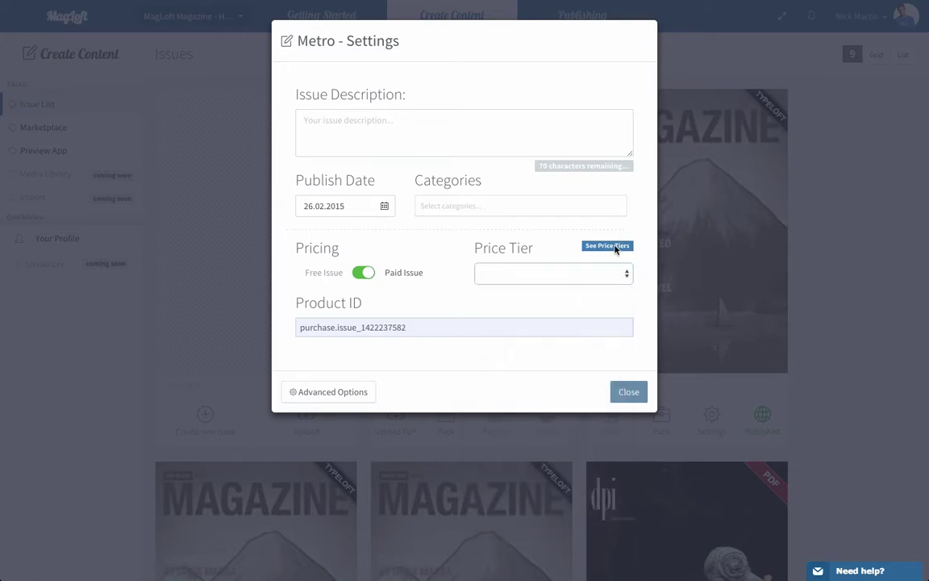
left_click(615, 247)
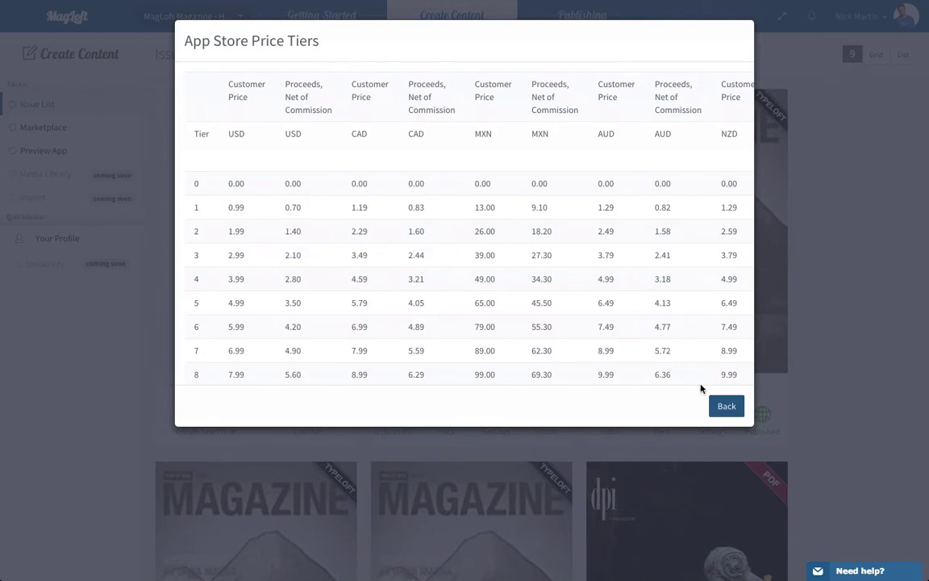
left_click(725, 405)
left_click(579, 274)
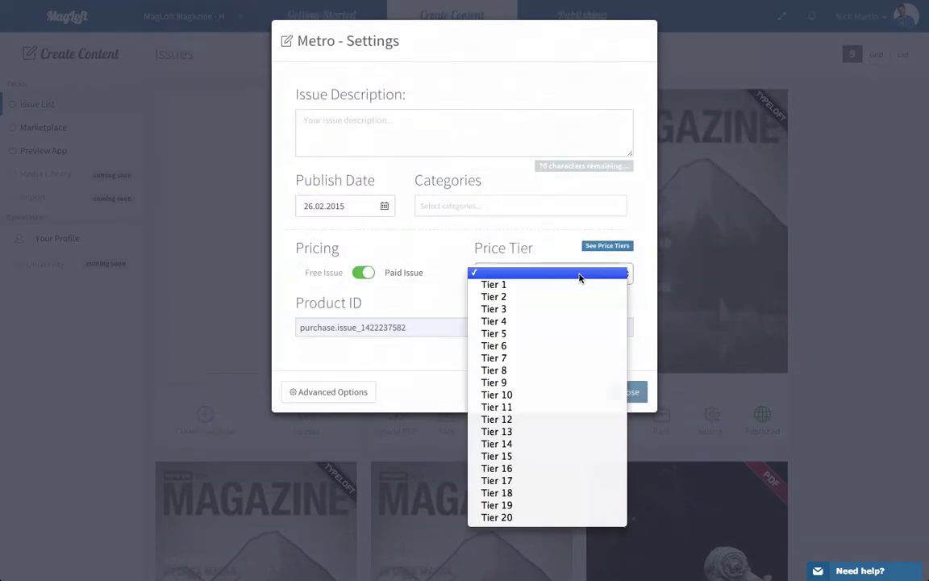
left_click(550, 297)
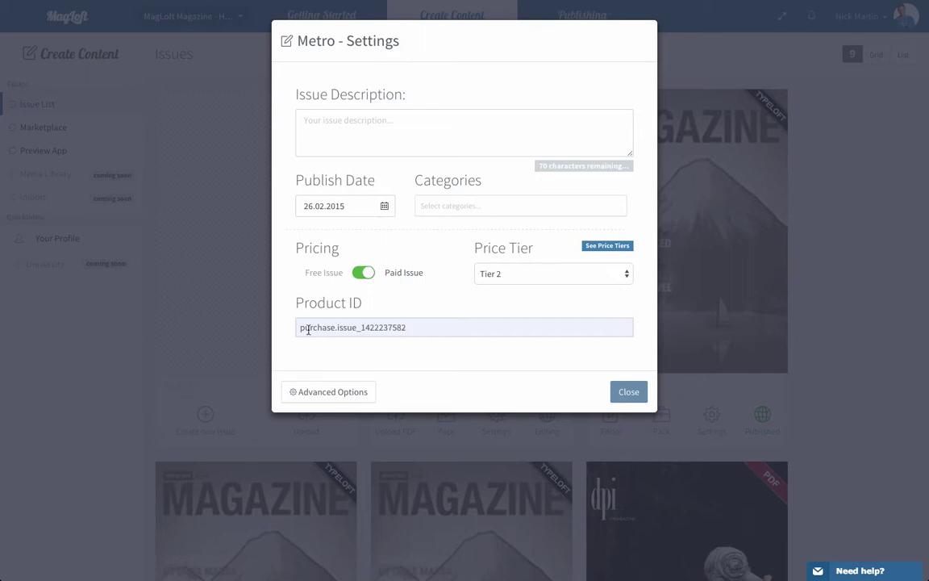
Copy the Metro issue's product ID and close its settings
left_click_drag(301, 327, 409, 324)
key("super+c")
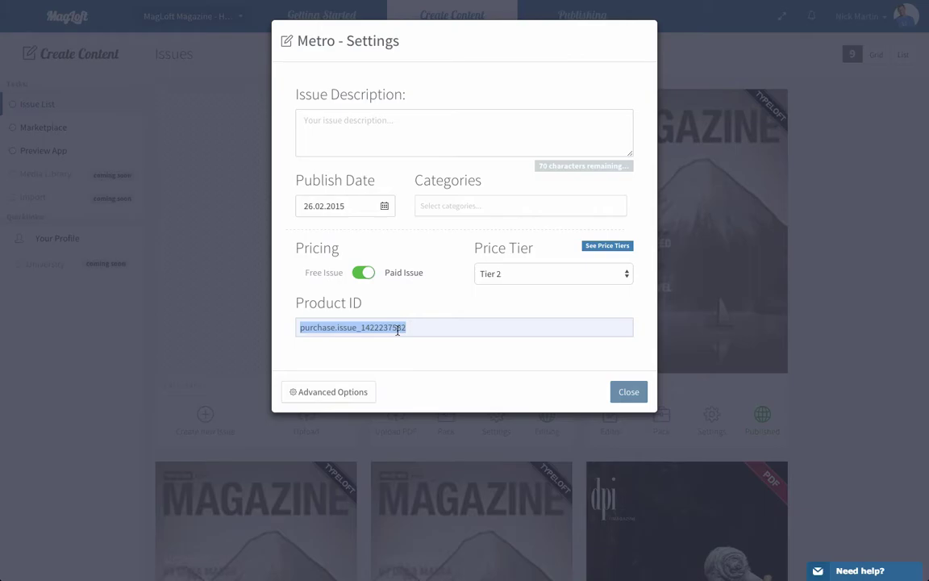
left_click(628, 391)
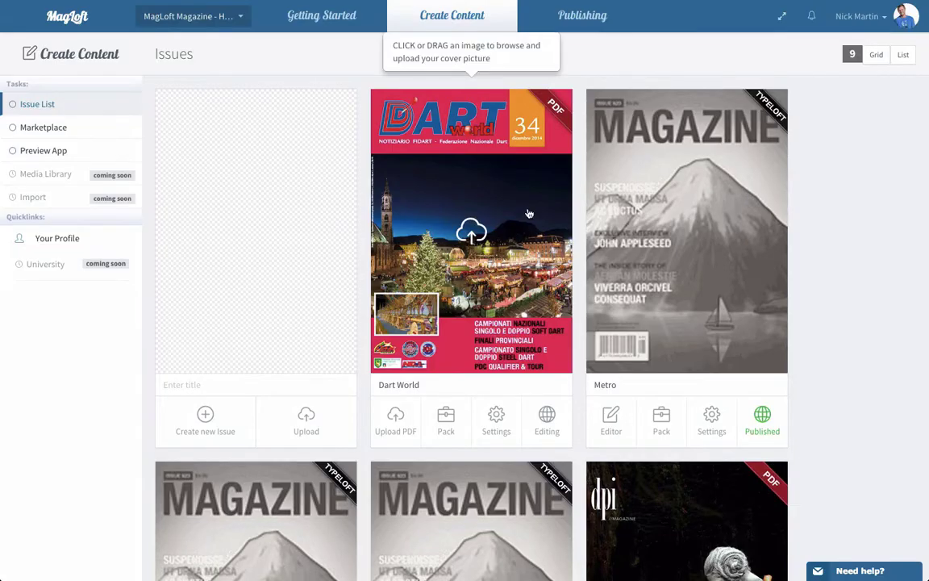
Switch to iTunes Connect and create a new non-consumable in-app purchase for the MagLoft app
key("ctrl+Tab")
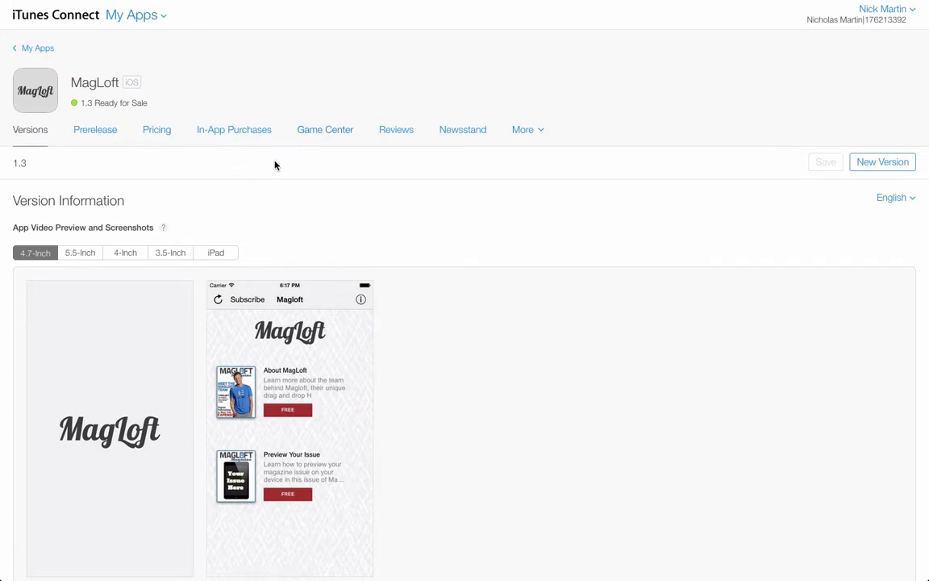
left_click(240, 131)
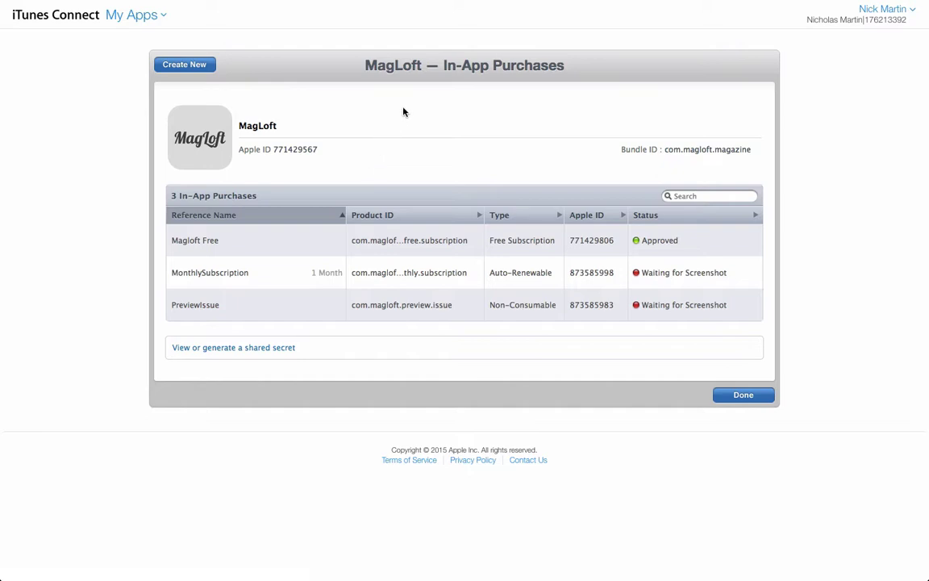
left_click(186, 66)
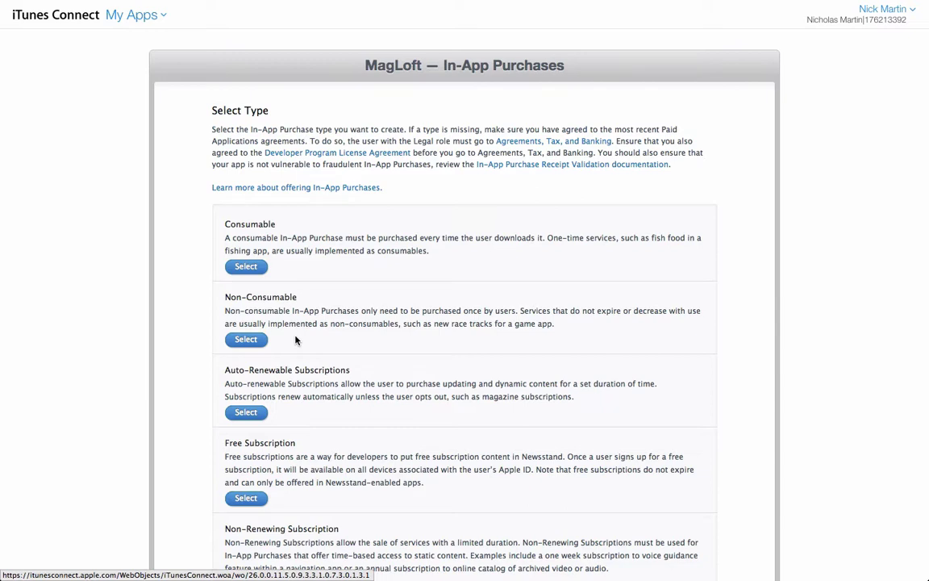
left_click(253, 342)
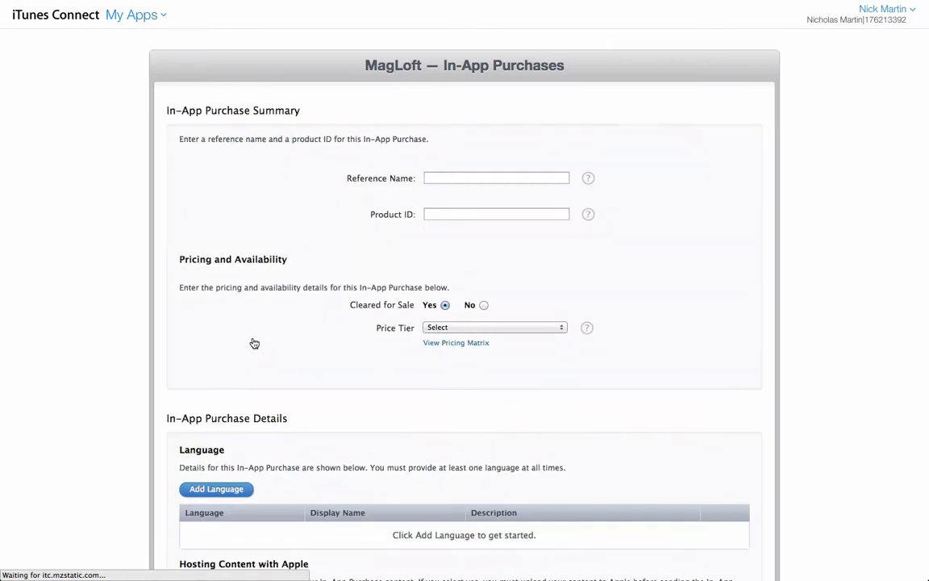
Enter Issue 2 as the in-app purchase's reference name and paste the copied Metro product ID as its product ID
left_click(454, 181)
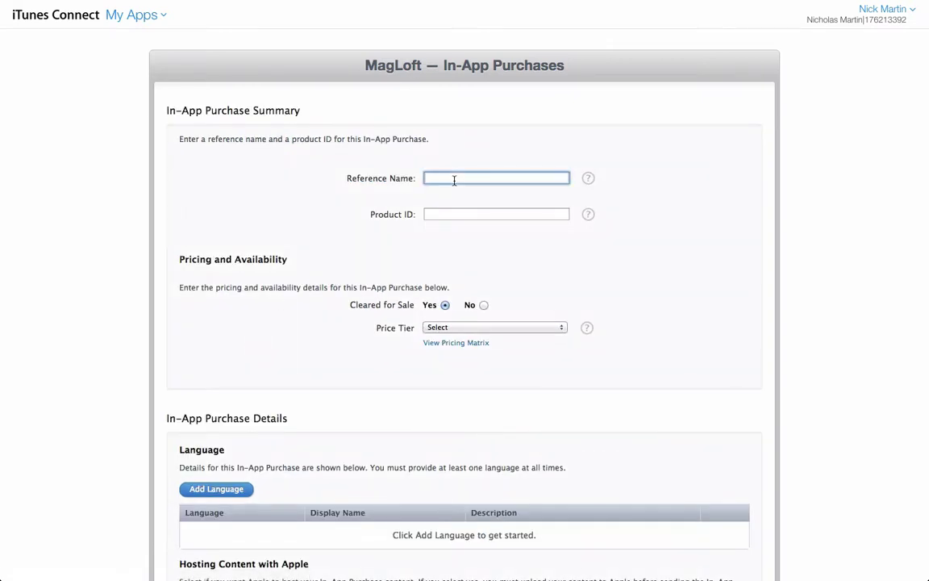
type("Issue 2")
key("Tab")
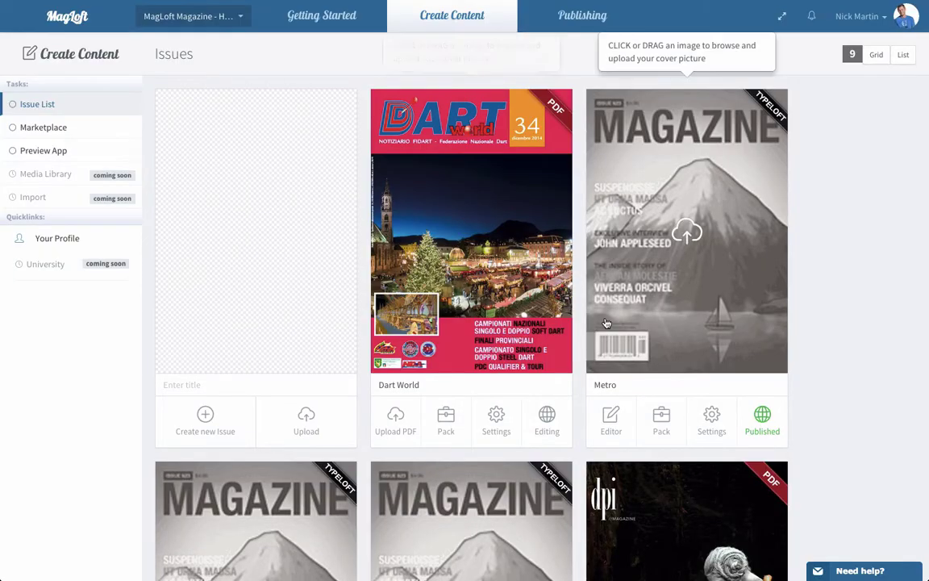
left_click(711, 417)
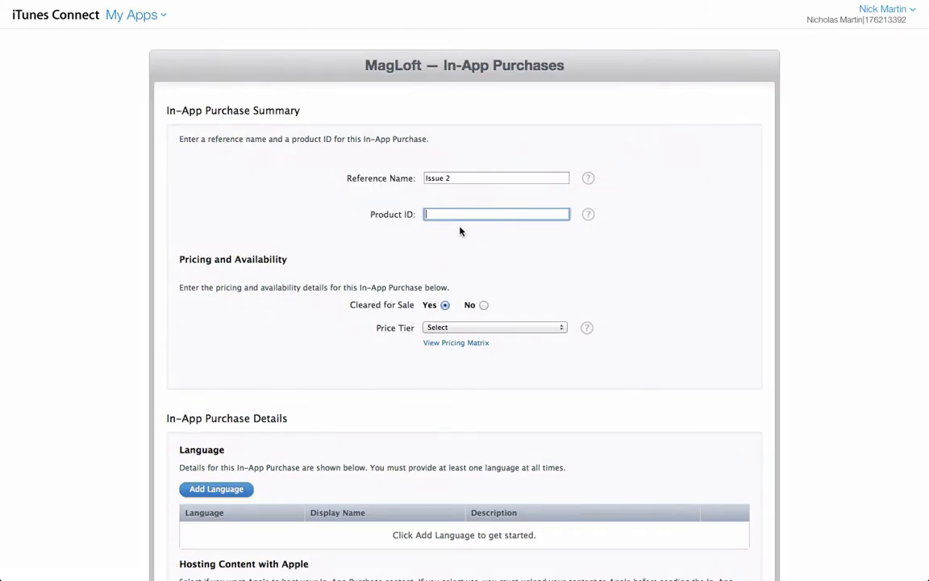
key("super+v")
Set the in-app purchase's price tier to Tier 3 and view its pricing matrix
left_click(470, 327)
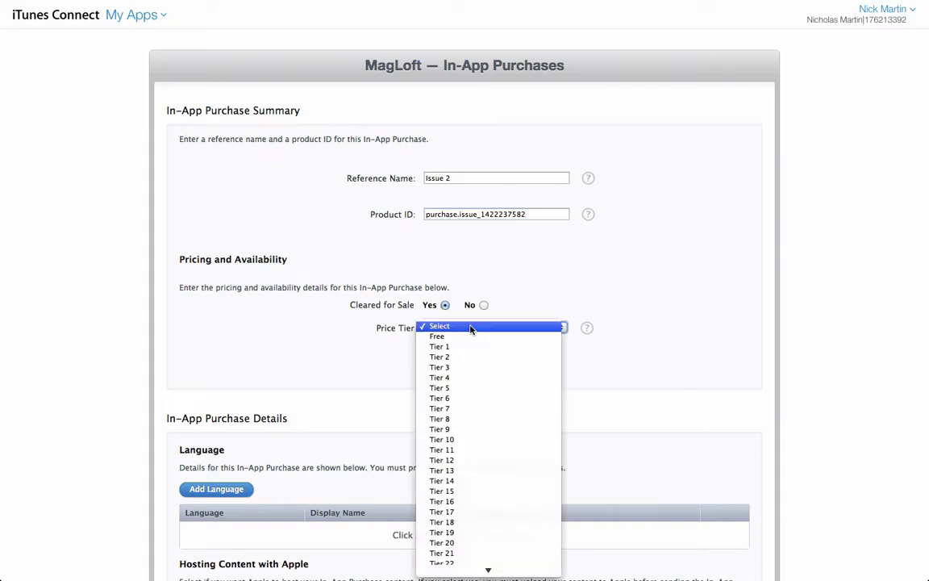
left_click(471, 368)
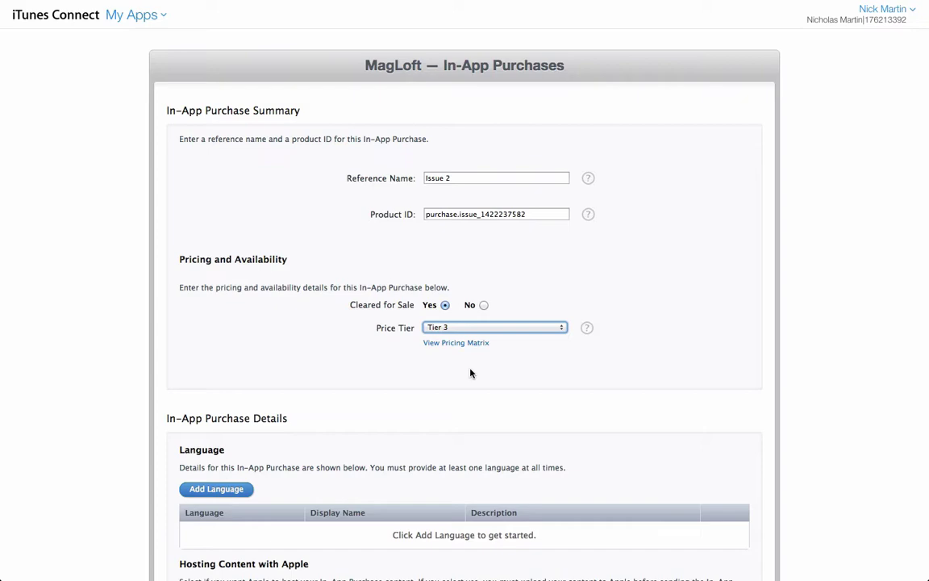
left_click(461, 344)
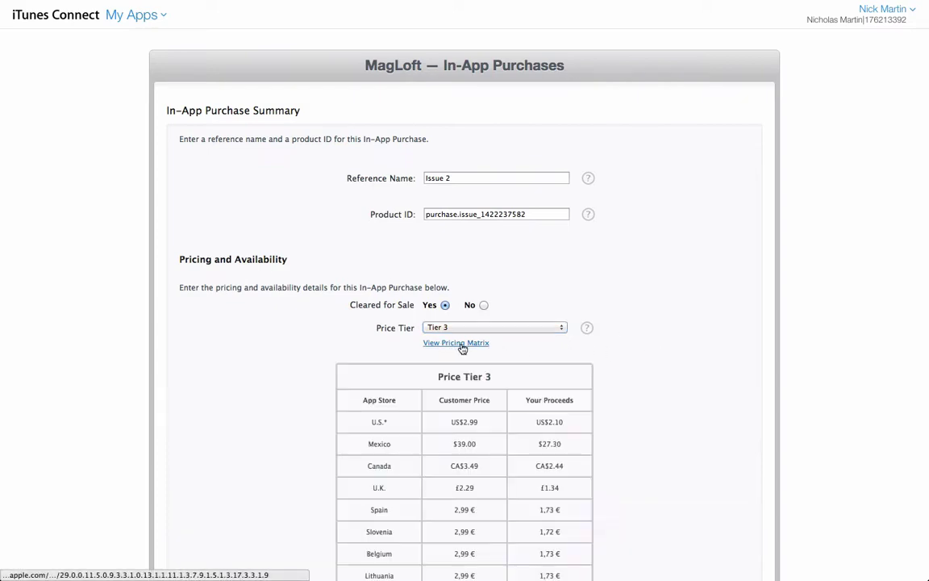
scroll(606, 421, "down", 15)
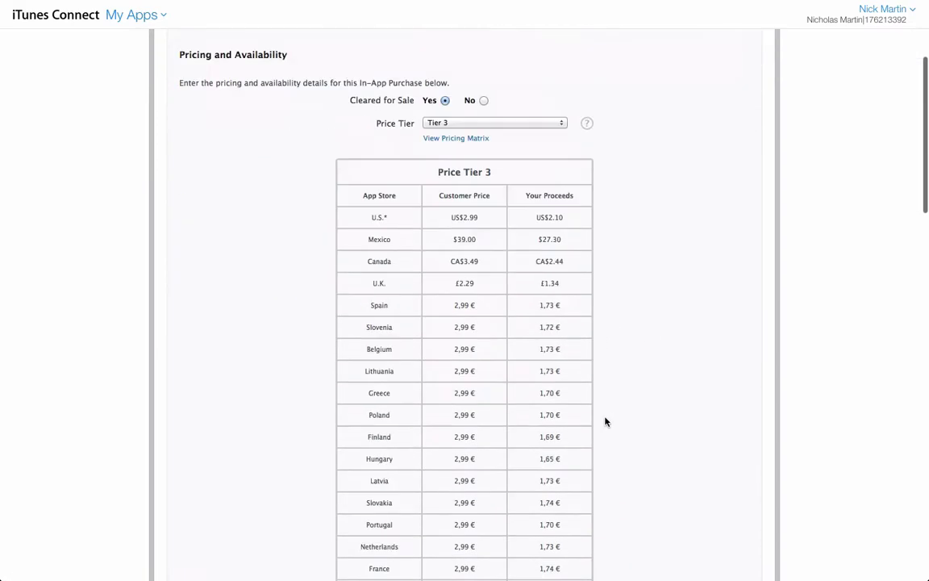
Add an English language entry with the display name Issue 2 and the description "In this issue ...", and save it
scroll(605, 421, "down", 5)
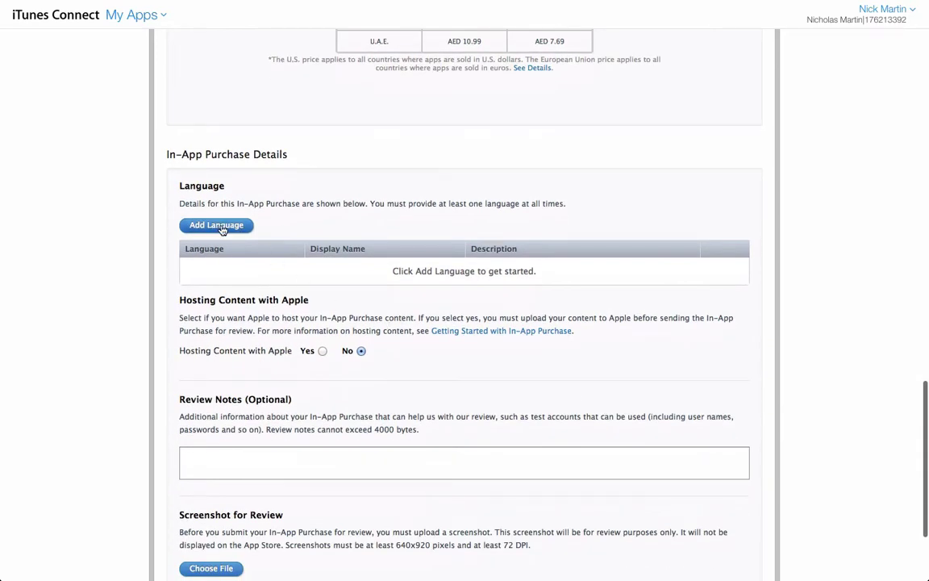
scroll(222, 229, "up", 2)
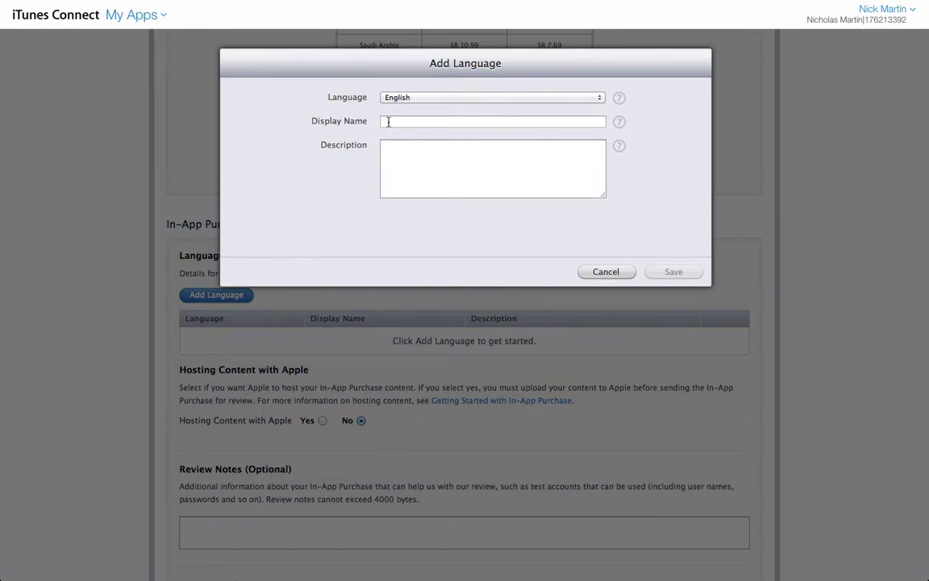
left_click(387, 122)
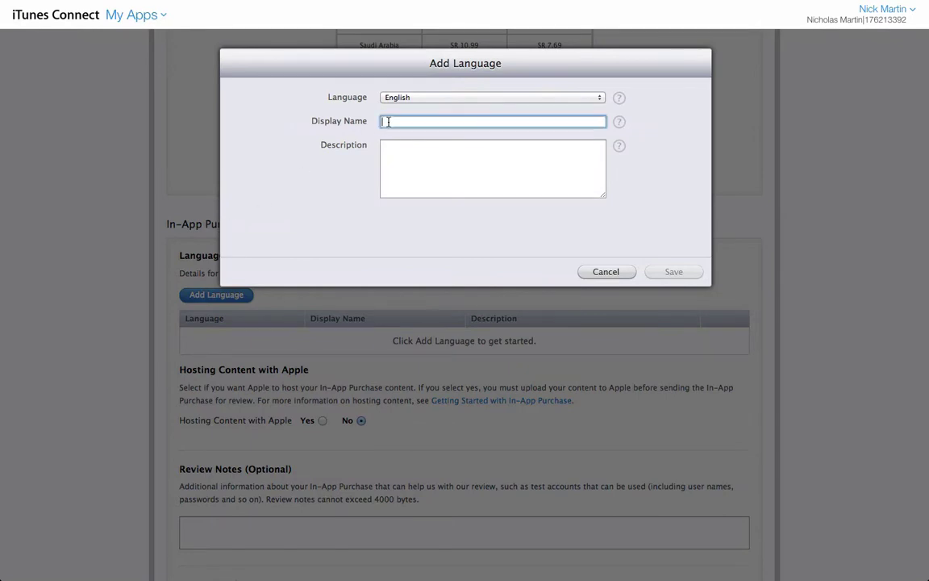
type("Issue 2")
left_click(413, 158)
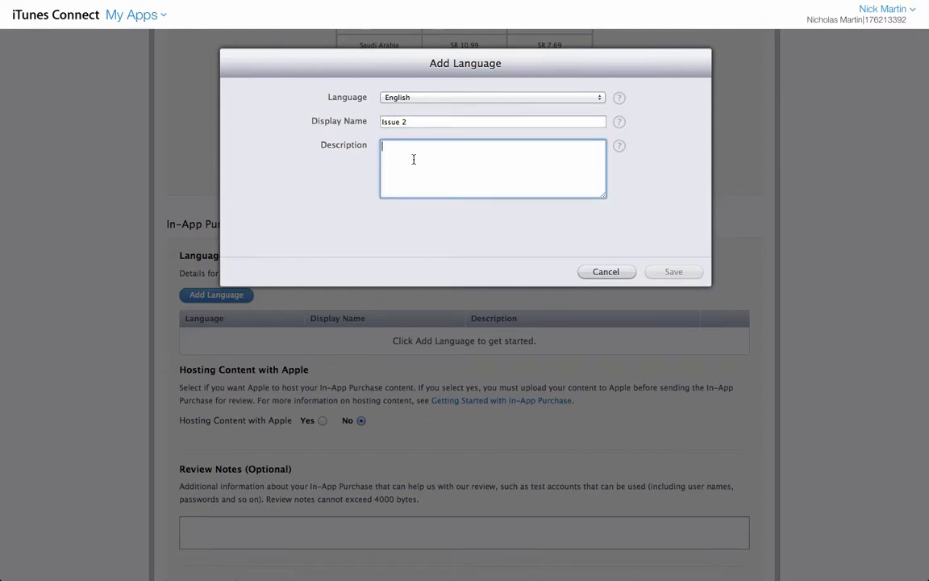
type("In this issue ...")
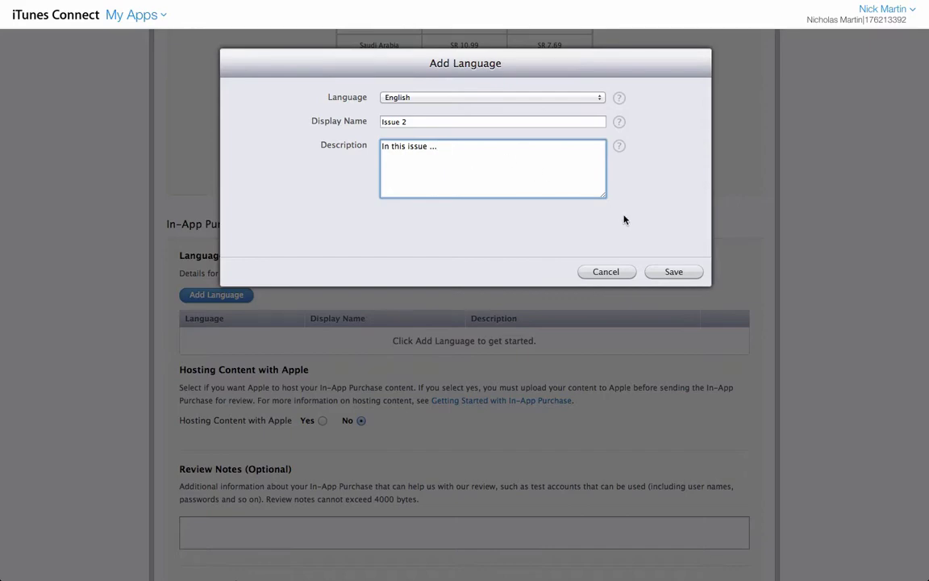
left_click(671, 272)
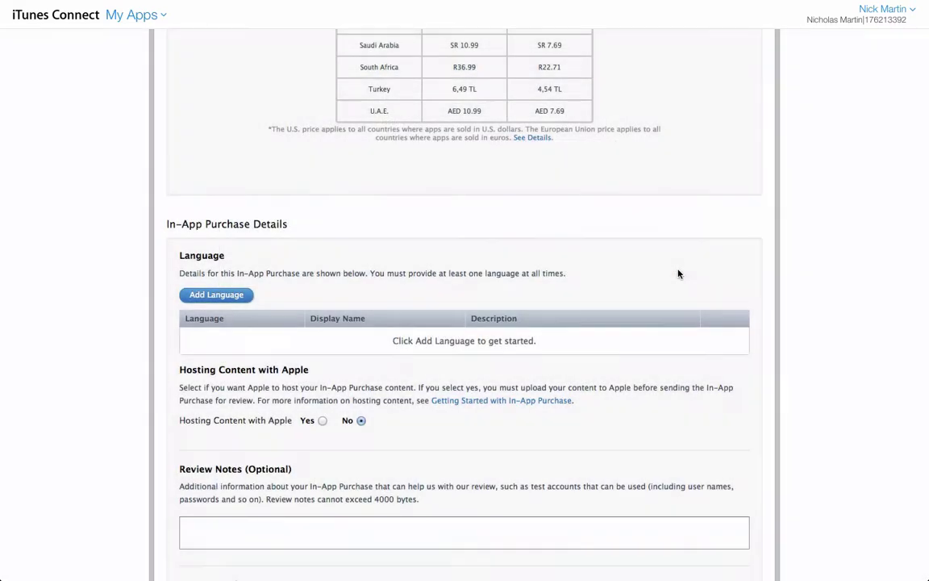
Upload ipad_demo_cover.png as the screenshot for review and save the in-app purchase
scroll(592, 403, "down", 5)
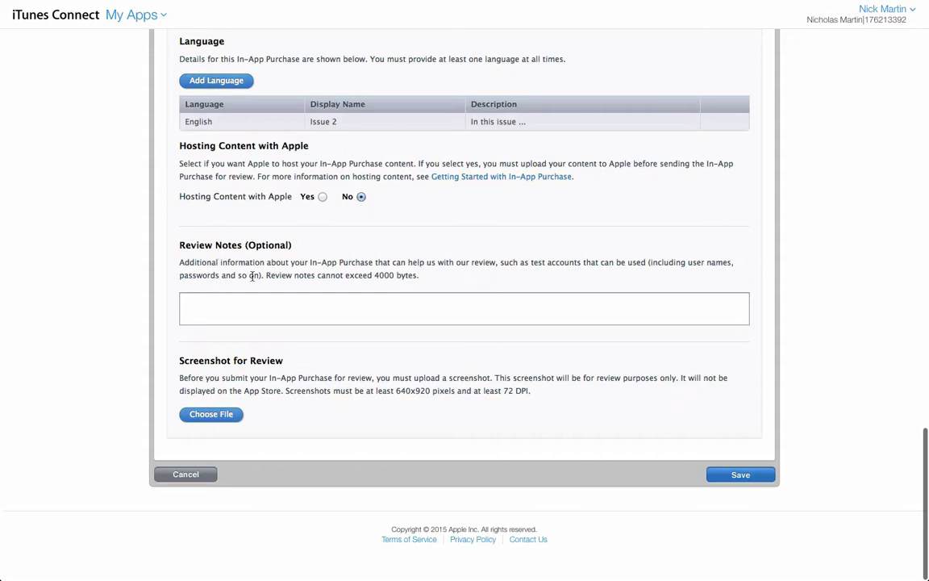
left_click(271, 308)
left_click(262, 407)
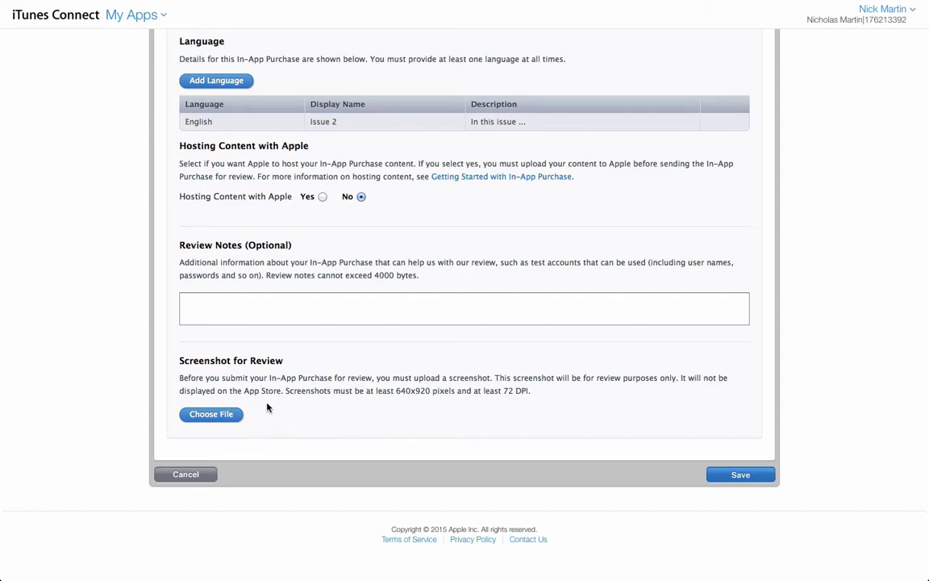
left_click(215, 414)
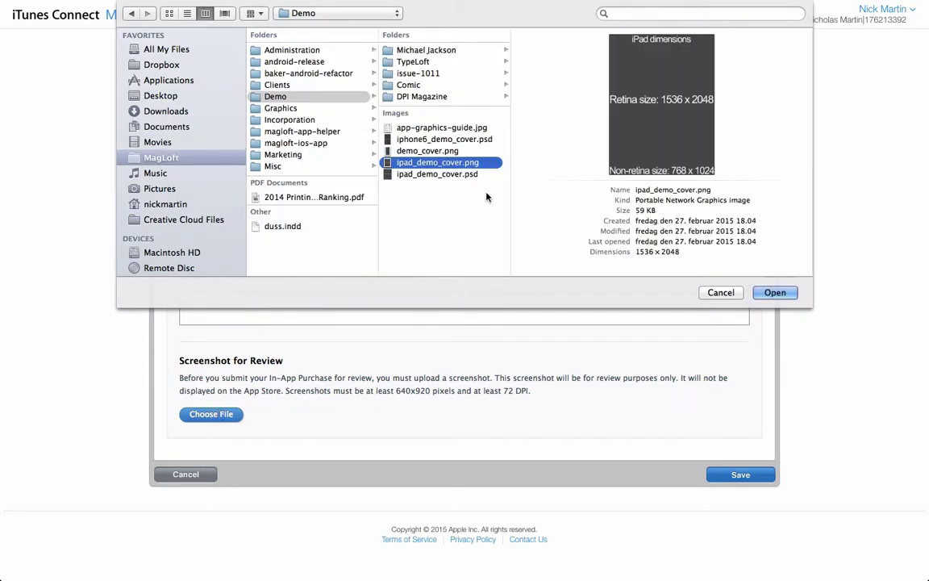
left_click(776, 294)
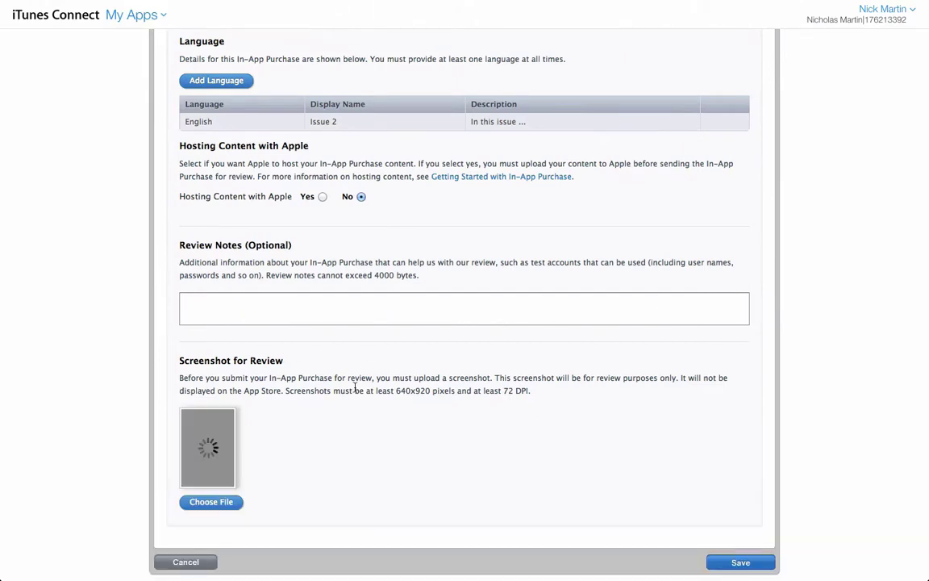
scroll(565, 427, "down", 3)
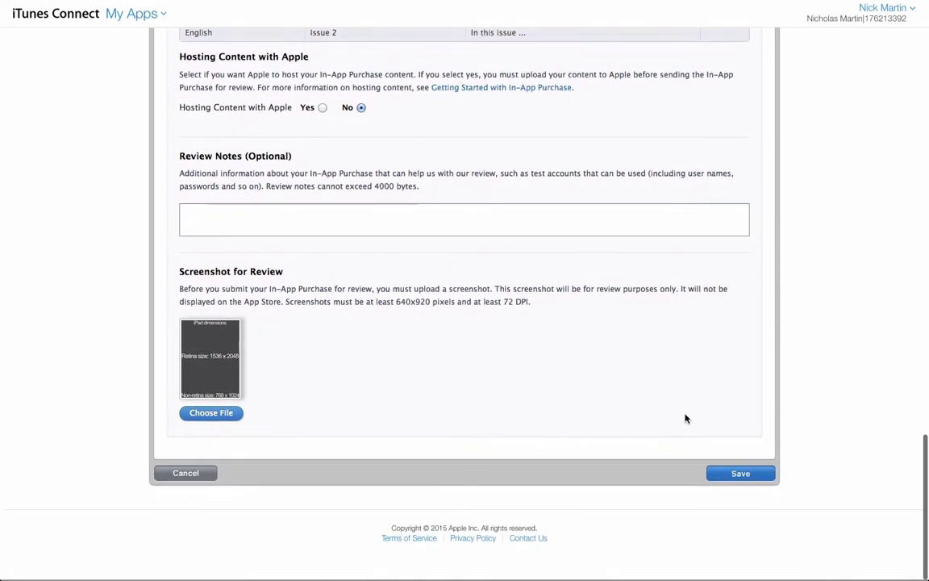
left_click(747, 475)
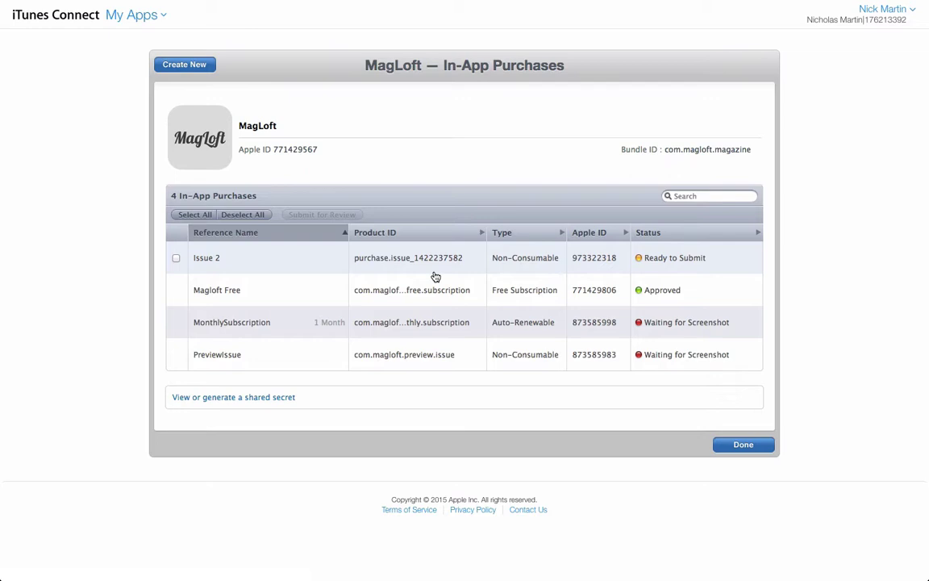
Select the Issue 2 purchase in the list of in-app purchases
left_click(176, 260)
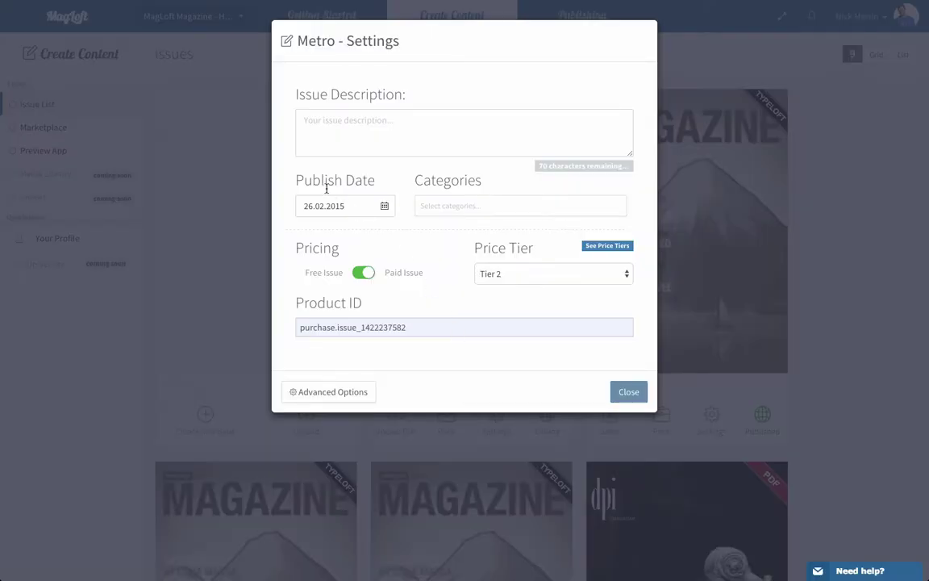
Set the Metro issue's publish date to 03.03.2015 and copy its product ID
left_click(343, 209)
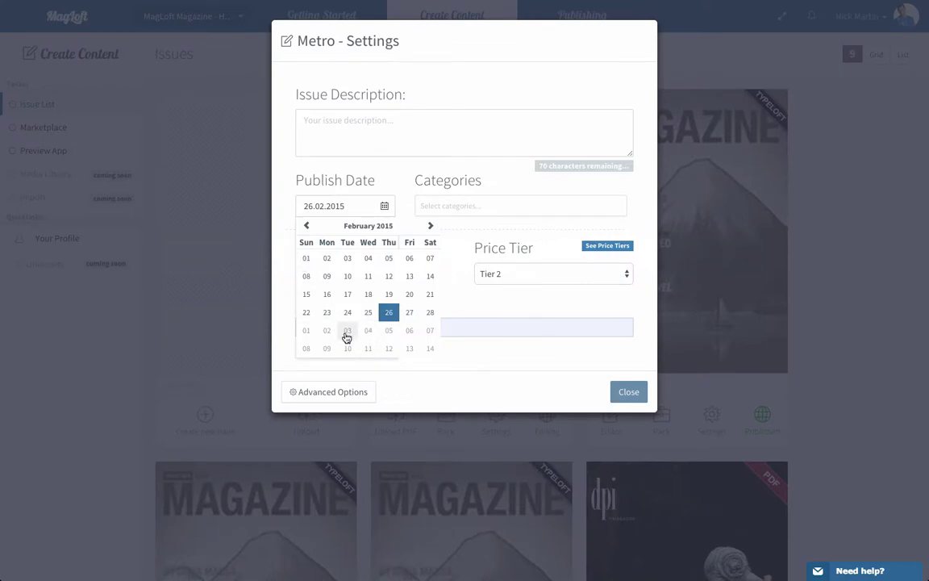
left_click(346, 332)
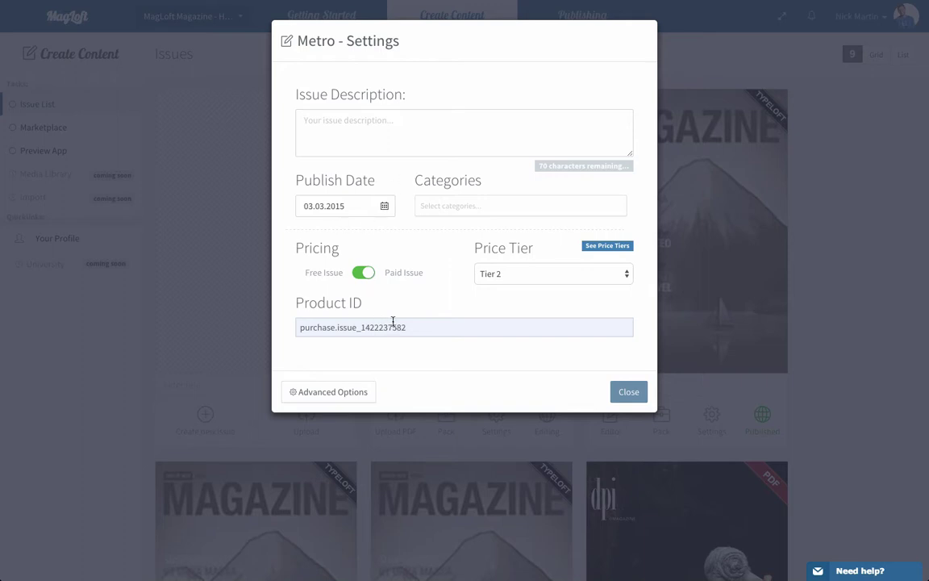
left_click_drag(411, 328, 289, 327)
key("ctrl+c")
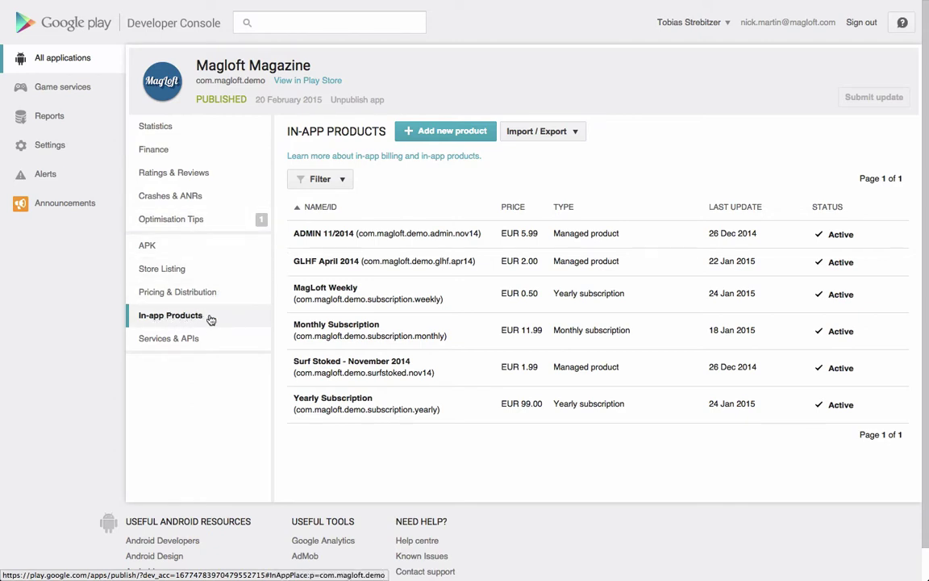
left_click(459, 134)
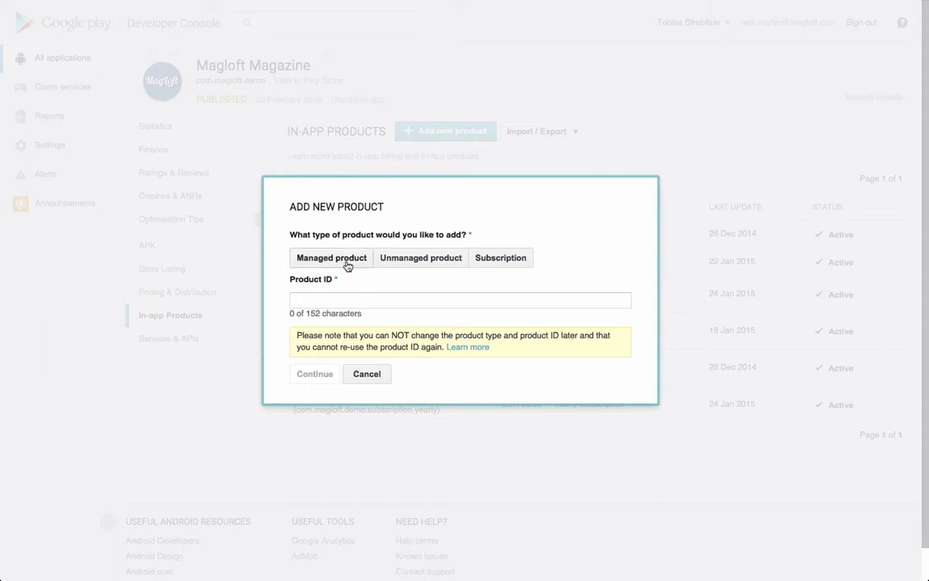
left_click(348, 267)
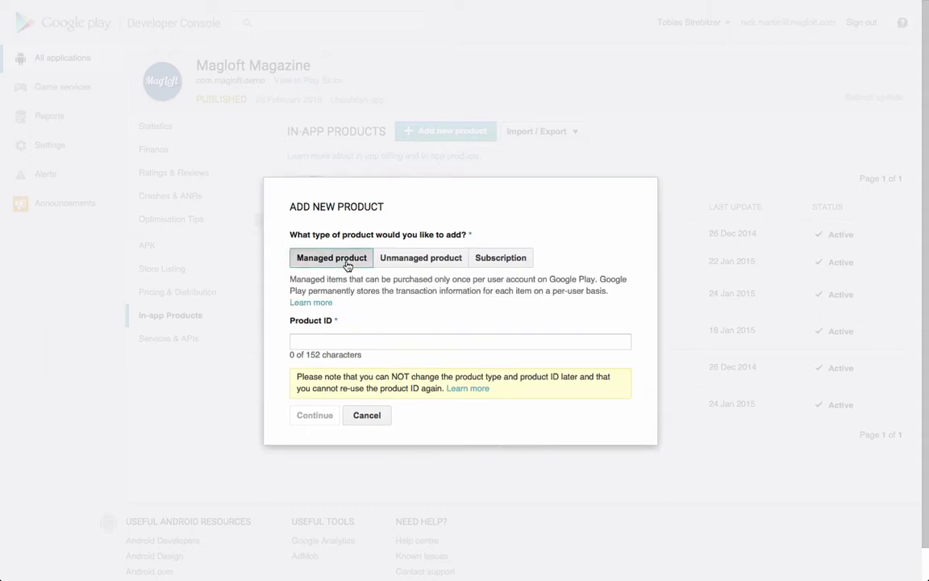
left_click(363, 340)
key("ctrl+v")
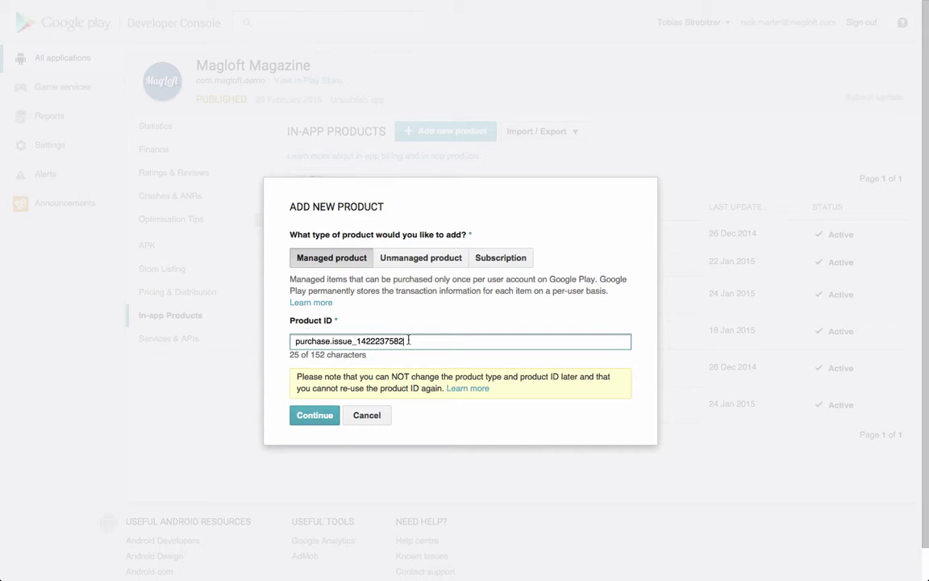
left_click(315, 419)
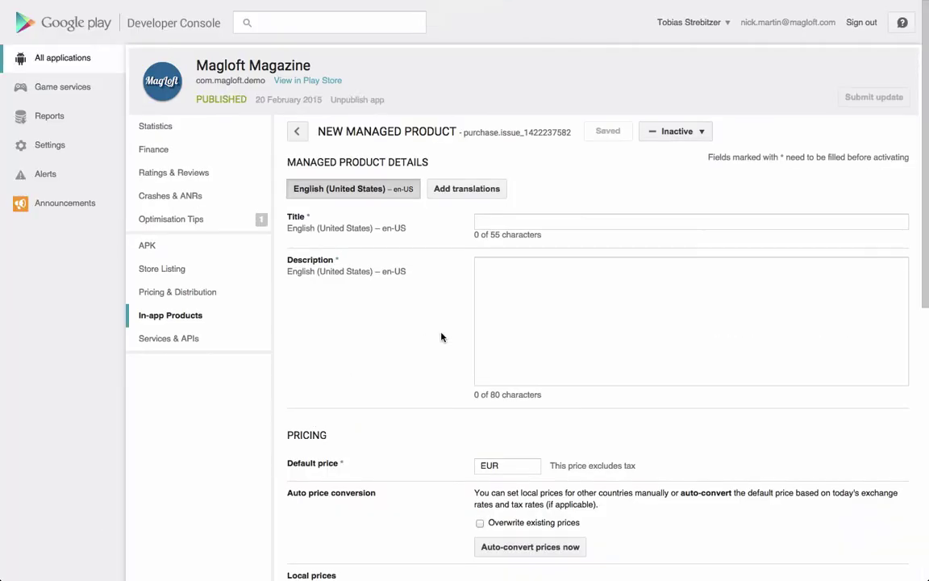
Give the new managed product the title Issue 2 and the description "In this issue ..."
left_click(546, 221)
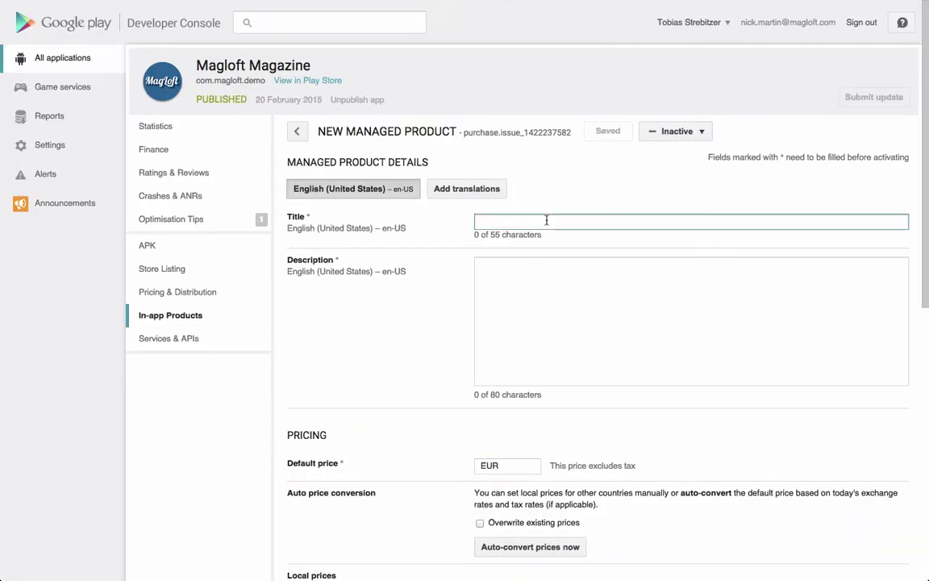
type("Issue 2")
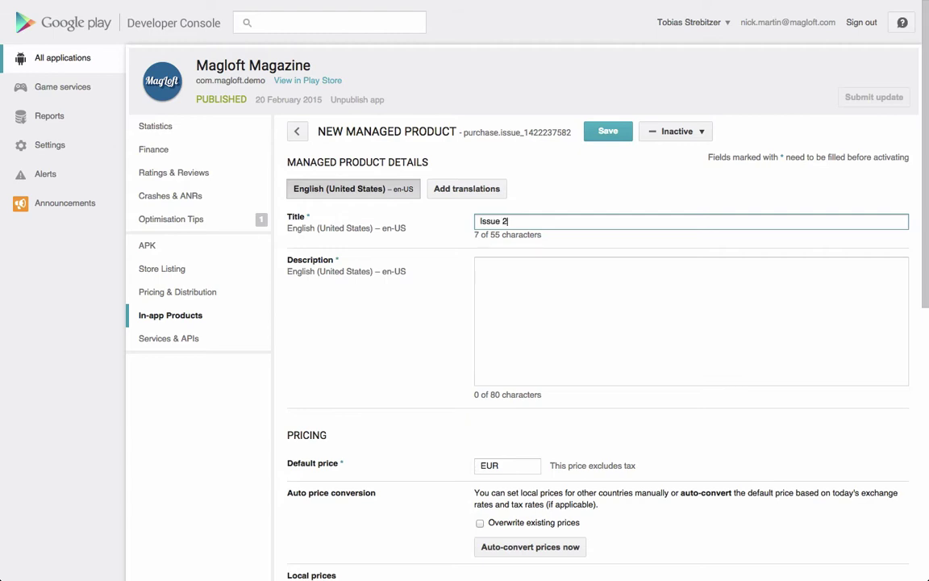
left_click(491, 292)
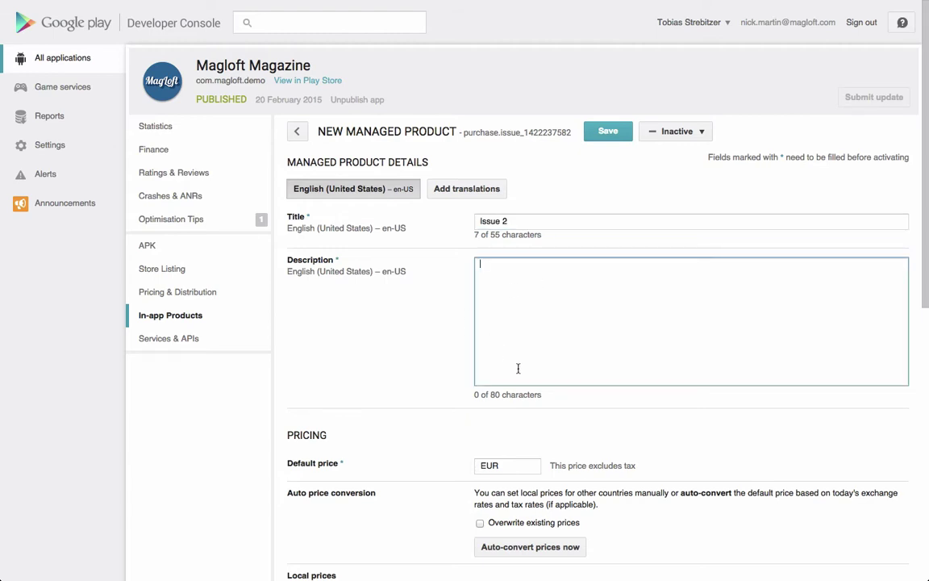
type("In this issue ...")
Set the product's default price to EUR 2.00 and auto-convert it into local prices
left_click(515, 462)
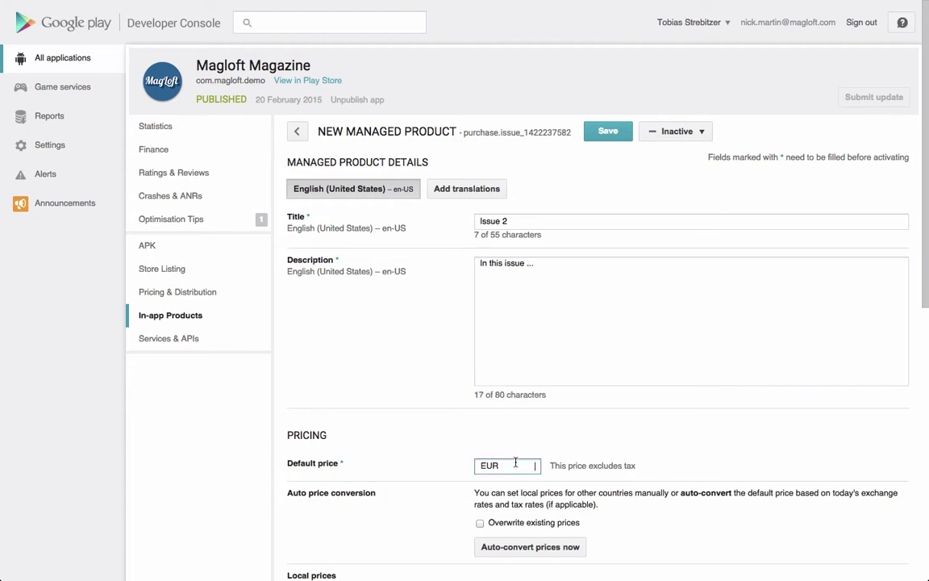
scroll(666, 443, "down", 3)
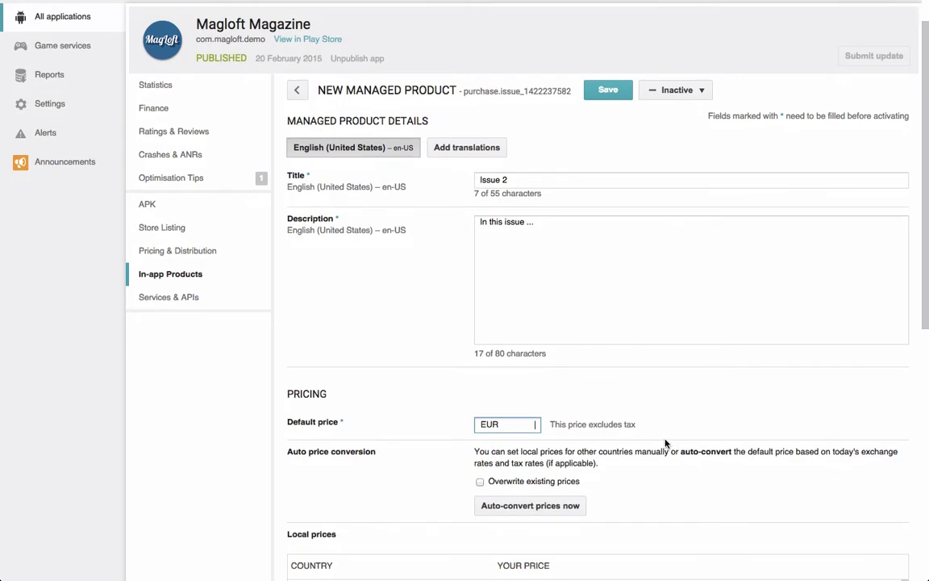
scroll(663, 442, "down", 1)
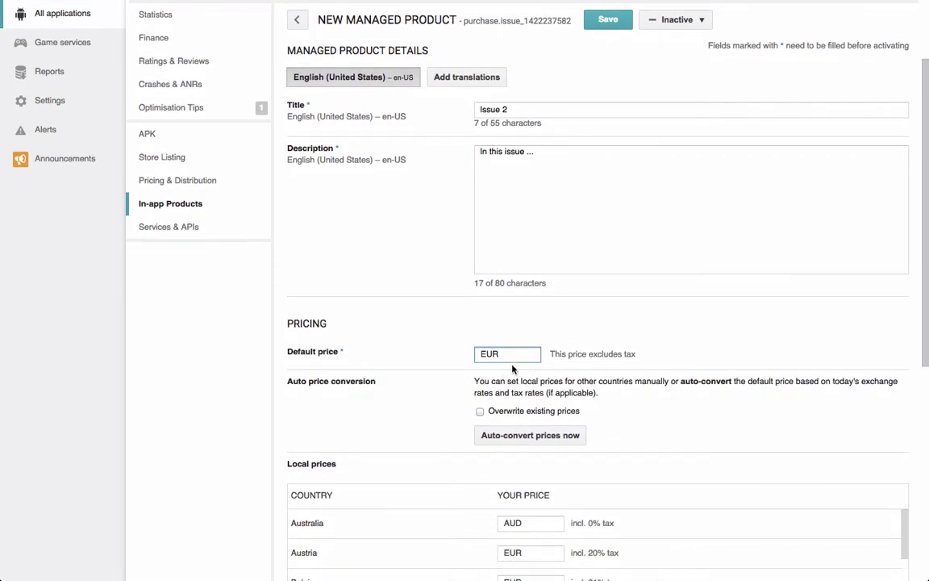
type("2")
scroll(622, 440, "down", 3)
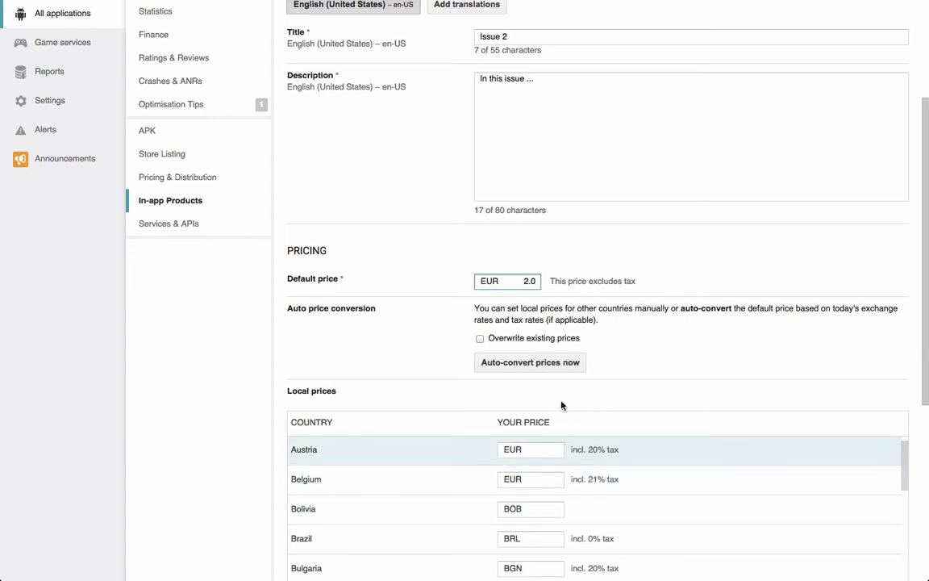
left_click(541, 363)
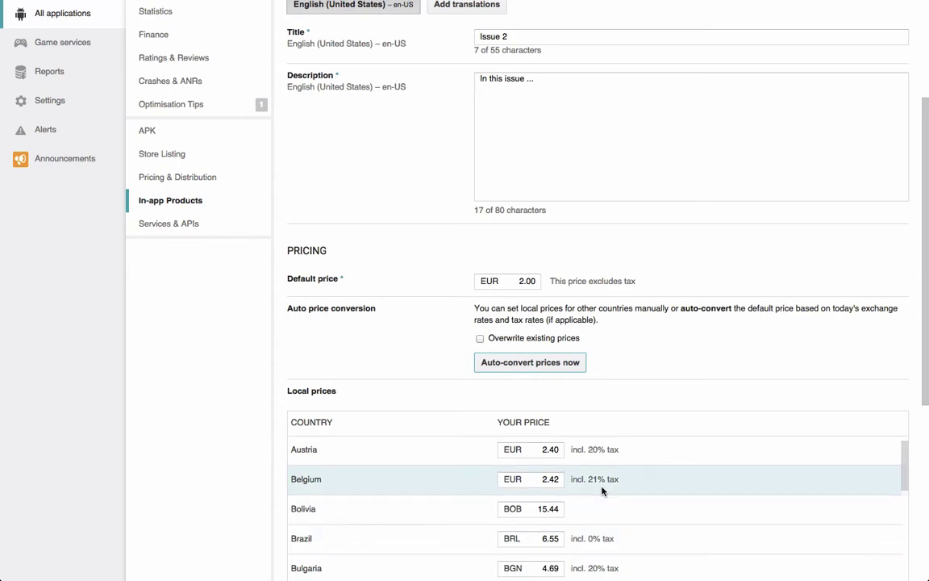
Activate the Issue 2 managed product and go back to the list of in-app products
scroll(663, 488, "down", 2)
scroll(663, 487, "up", 4)
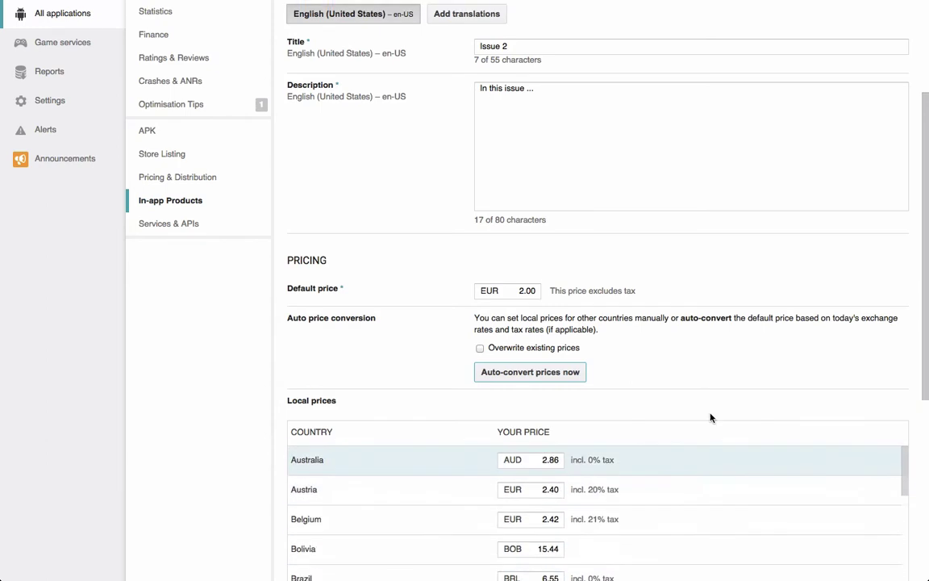
scroll(797, 357, "up", 3)
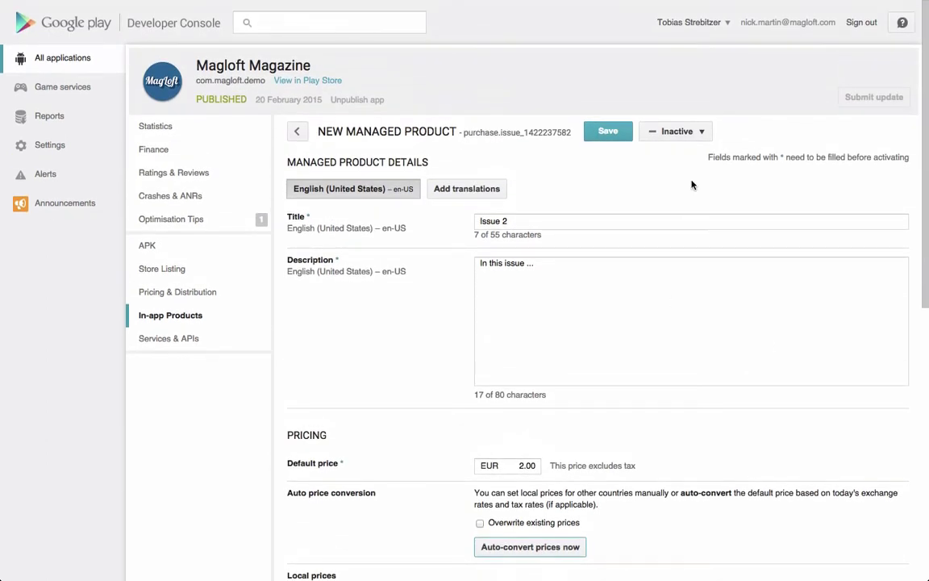
left_click(635, 157)
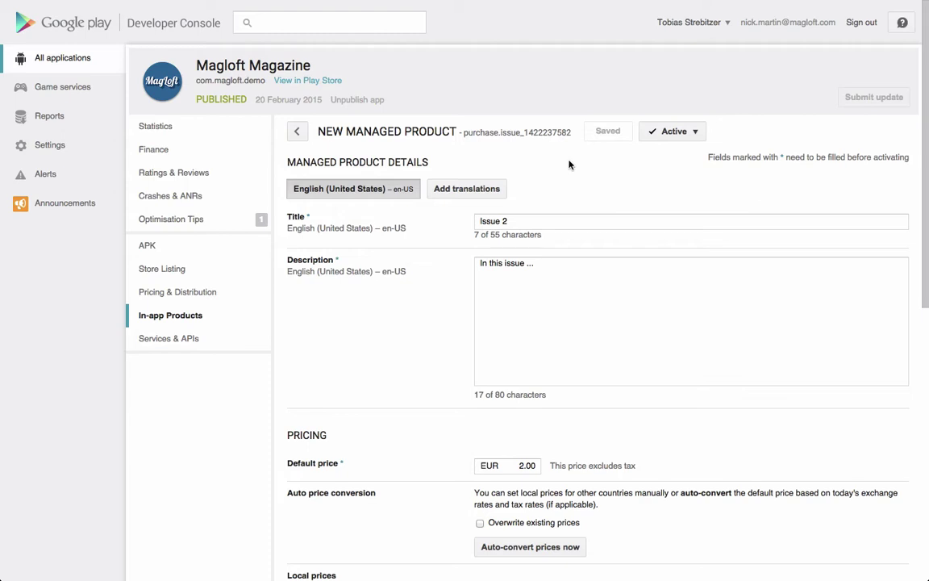
left_click(297, 138)
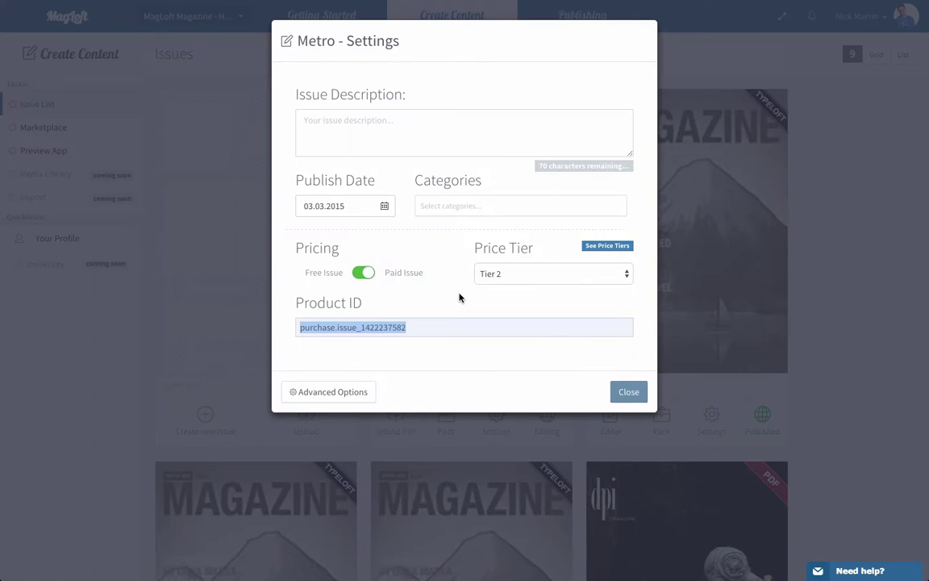
Switch back to MagLoft and close the Metro issue's settings
left_click(794, 326)
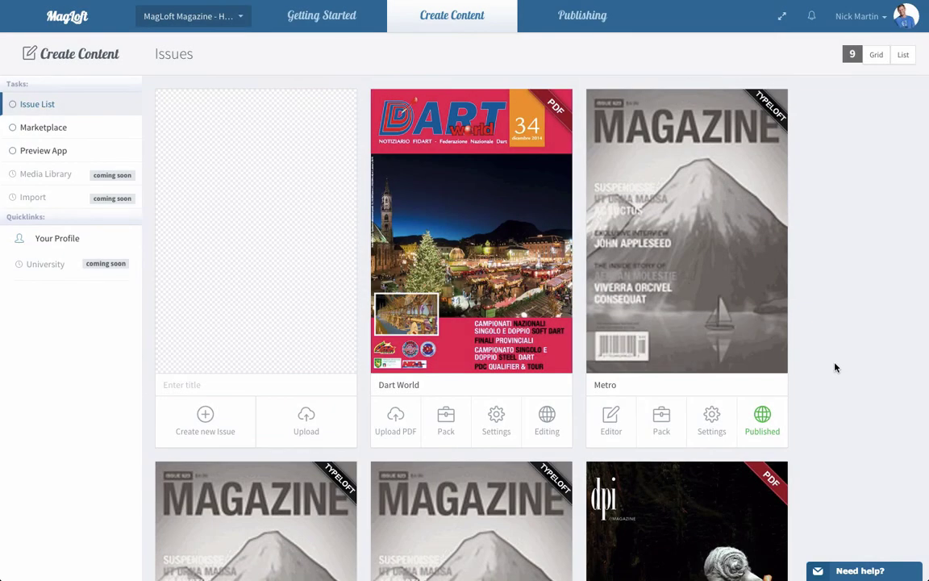